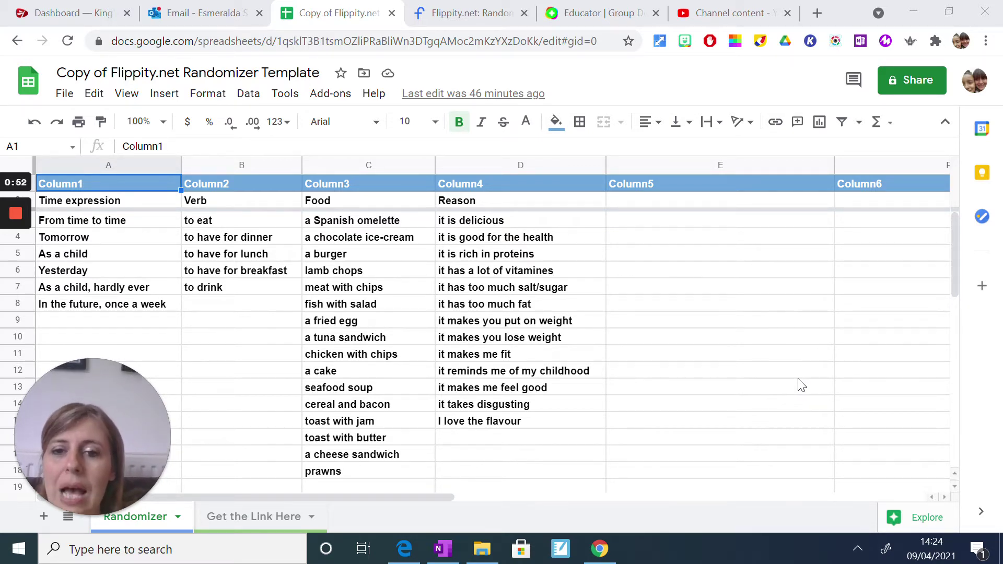
Review the Randomizer word lists and the "Get the Link Here" sheet containing the Flippity link.
scroll(799, 385, down, 1)
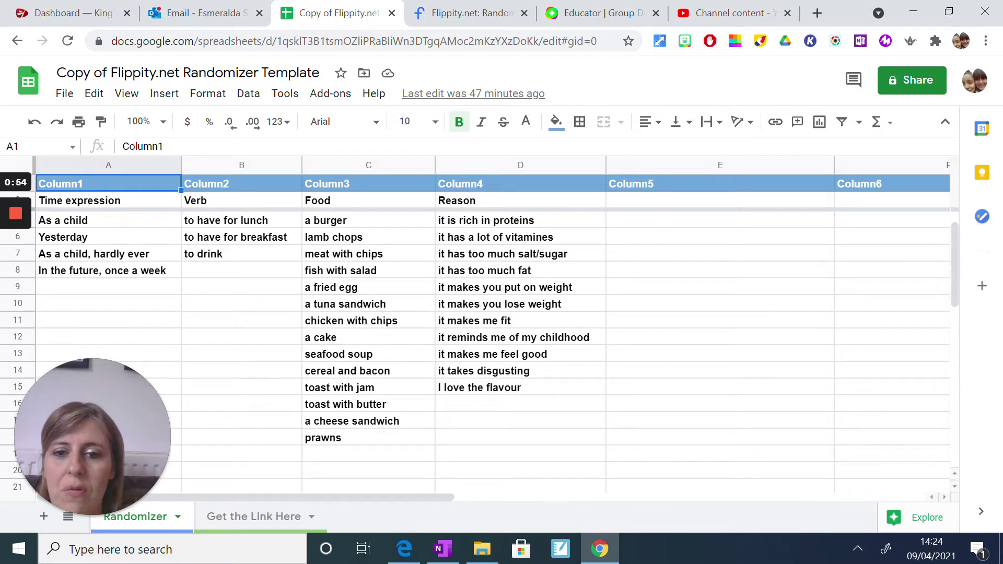
scroll(799, 385, up, 1)
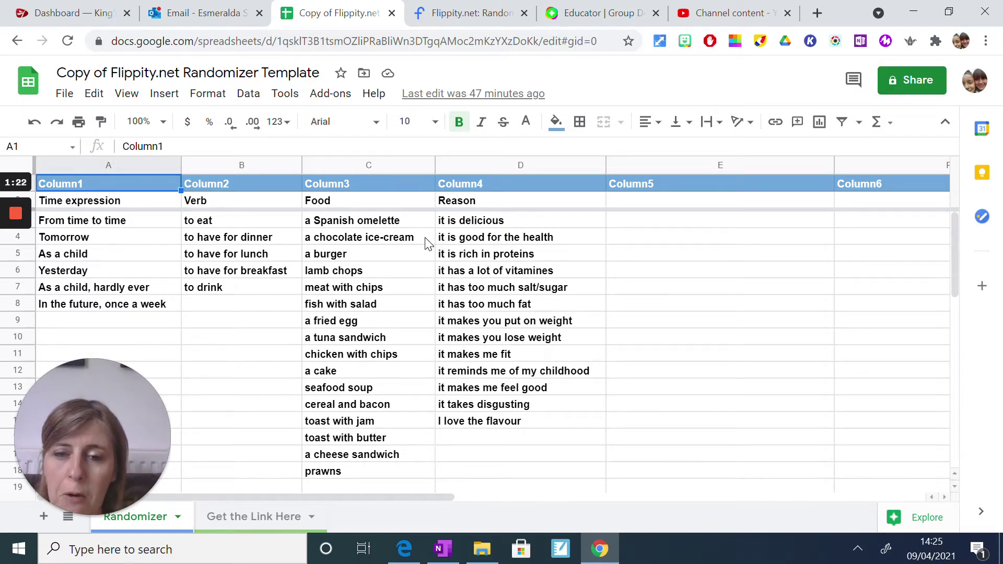
click(264, 516)
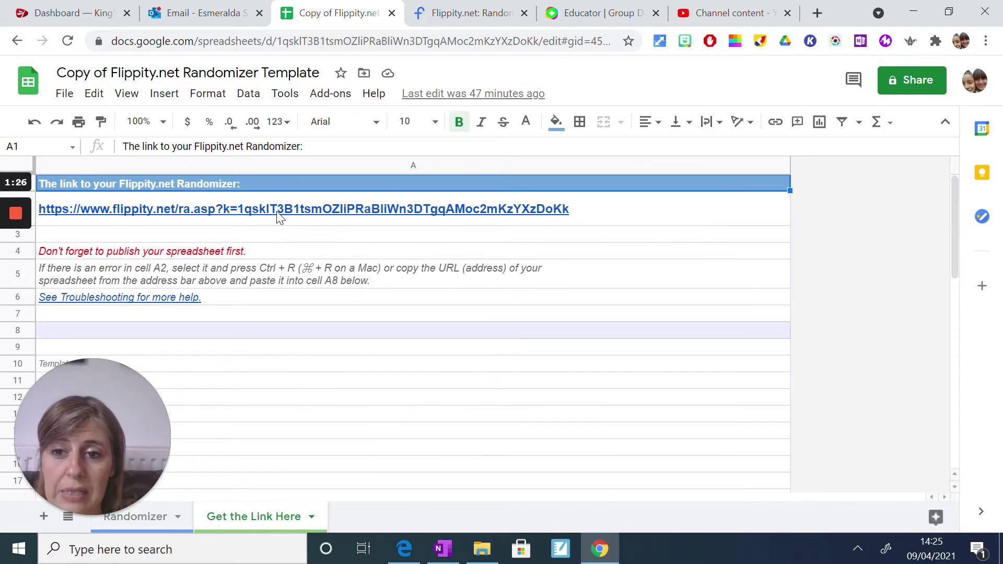
mouse_move(278, 223)
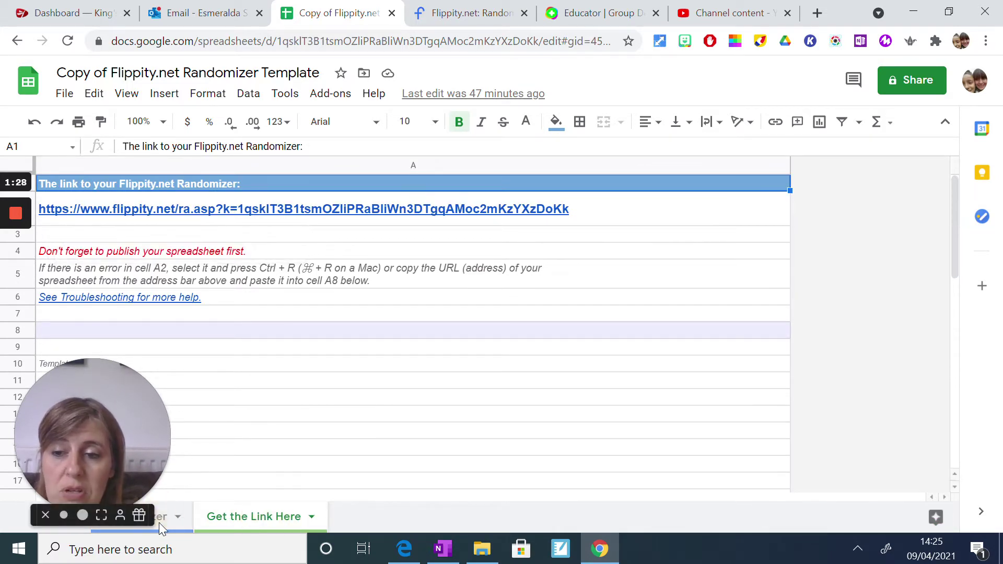
Bring up the spreadsheet's file commands to locate the Publish to the web option.
click(64, 94)
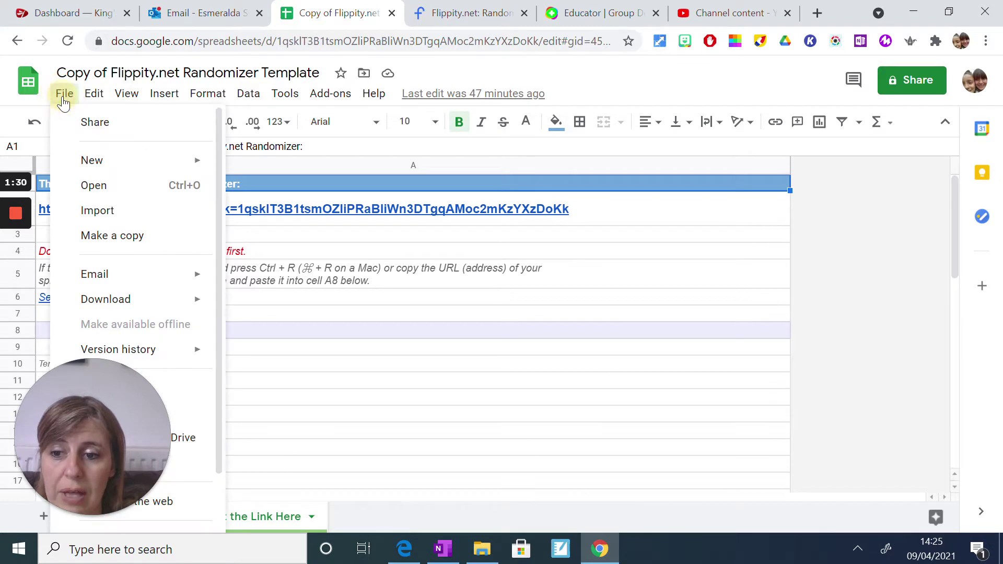
drag(121, 397, 443, 278)
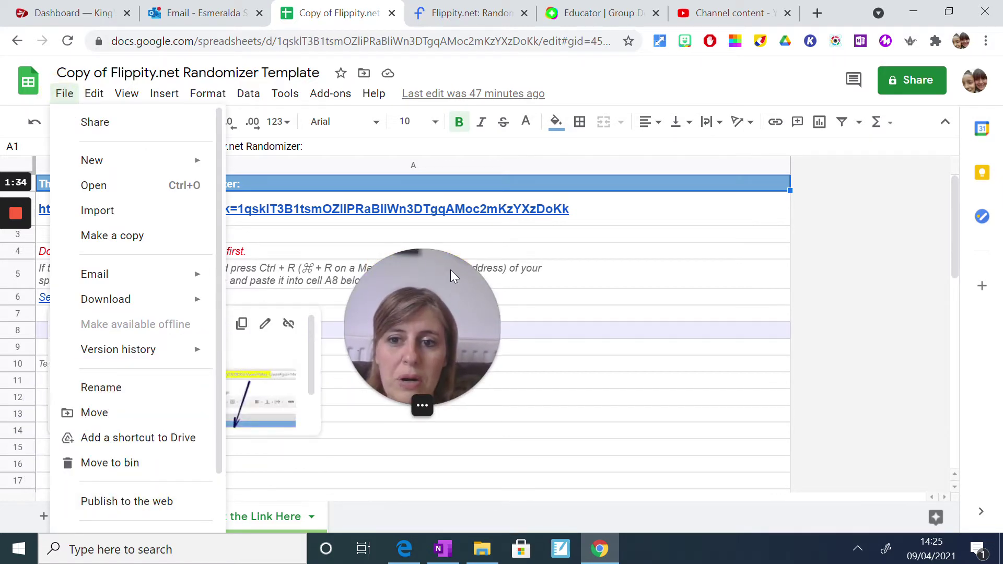
drag(443, 271, 230, 361)
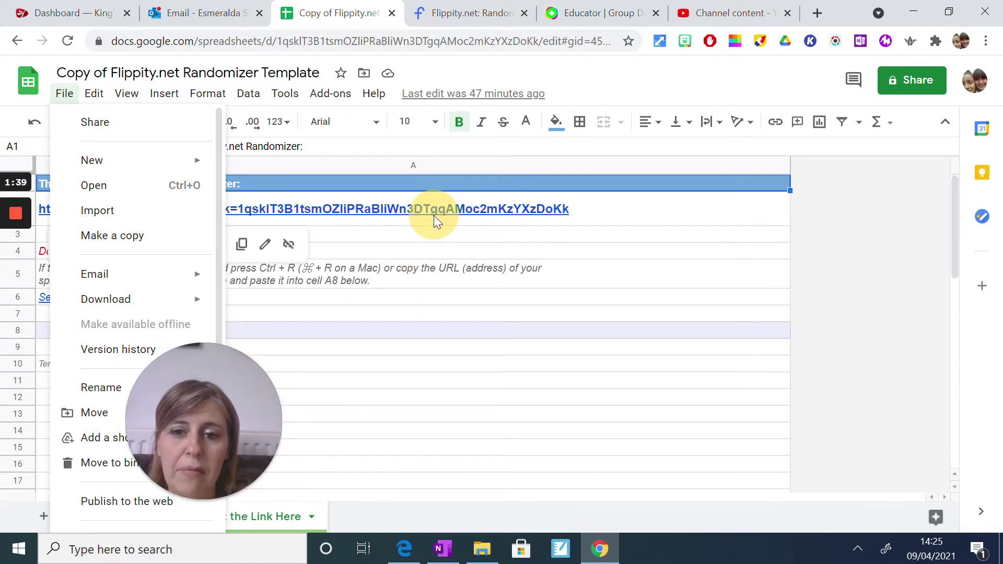
Switch to the Flippity Randomizer page and spin all four columns twice.
click(462, 15)
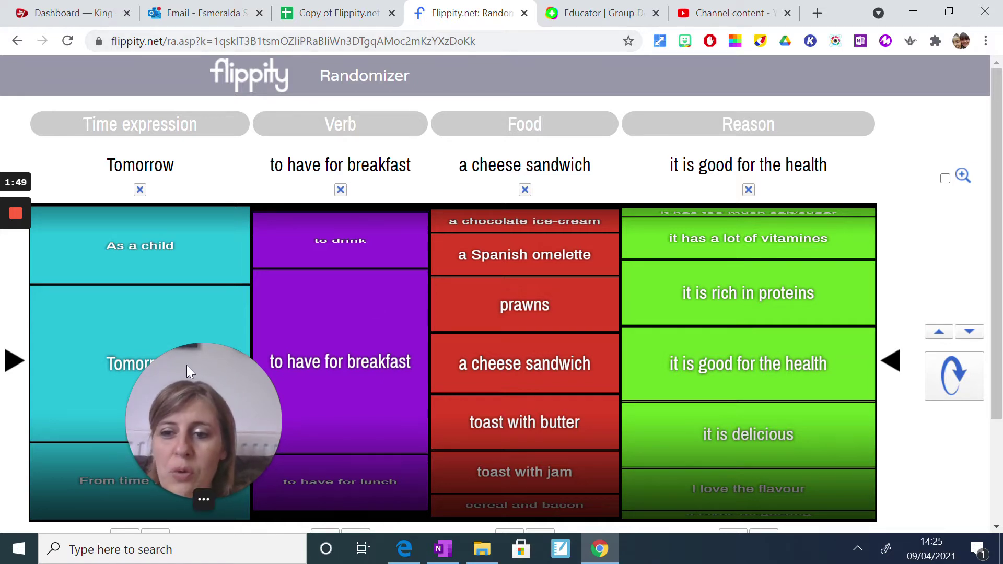
drag(187, 365, 926, 77)
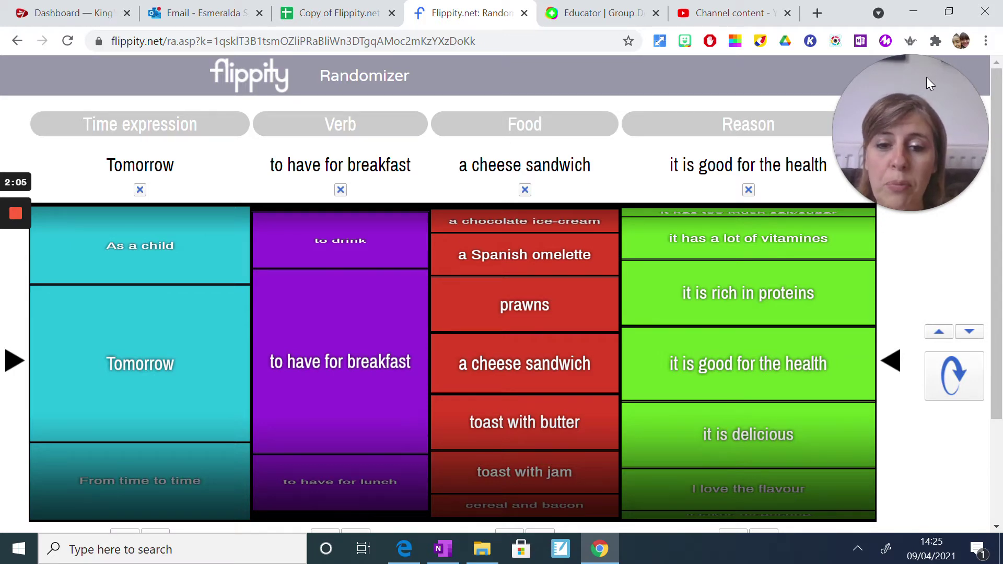
click(953, 378)
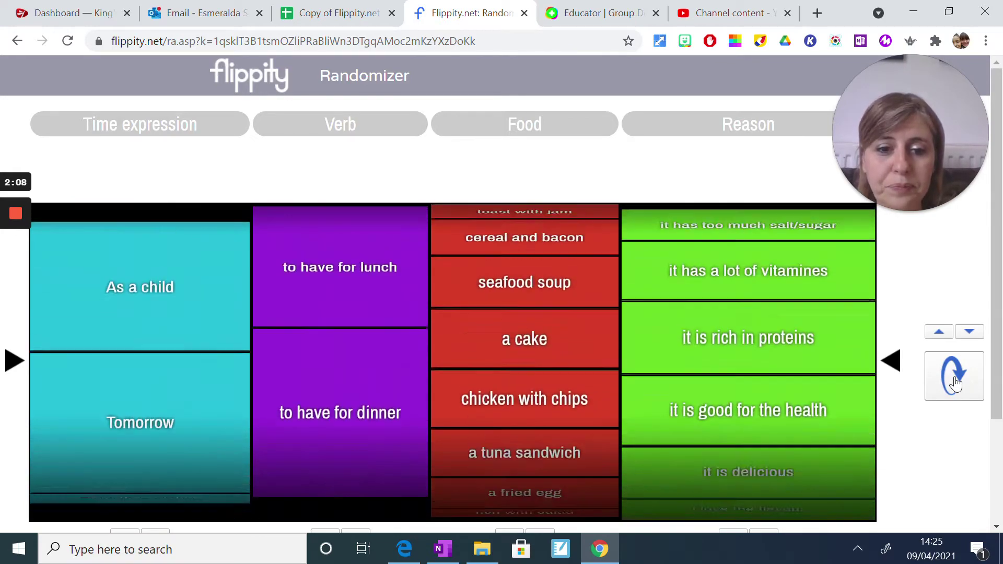
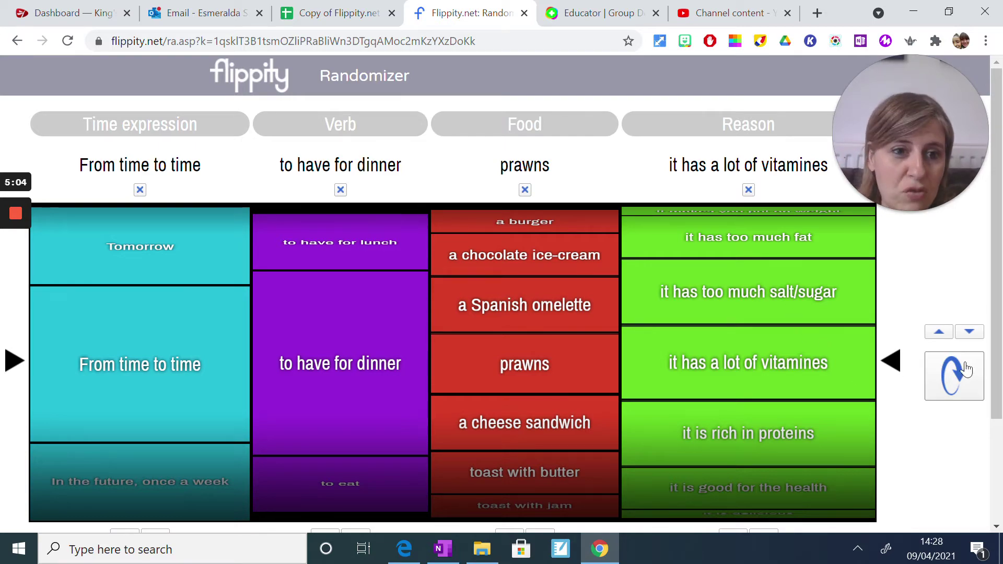
click(962, 392)
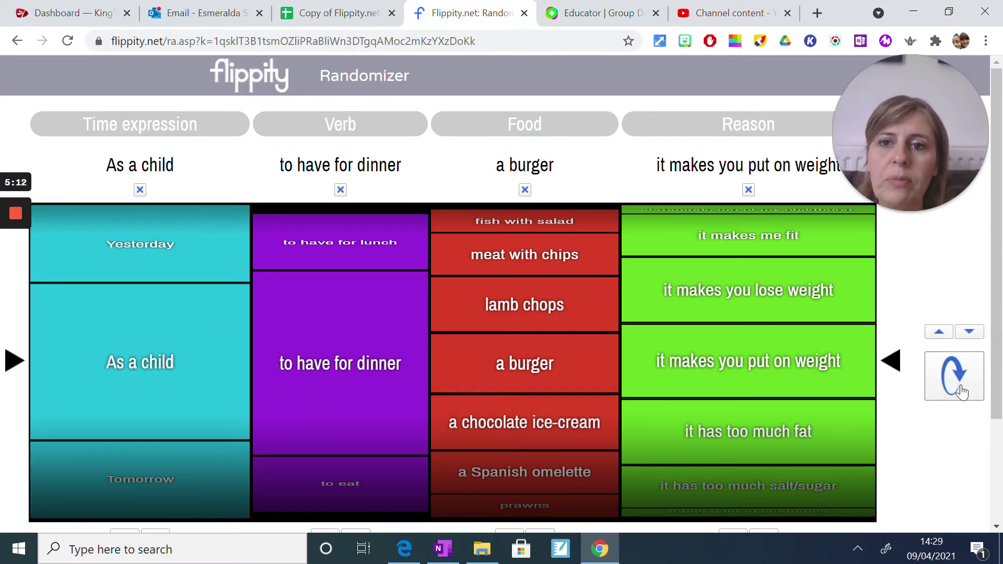
Select the Randomizer page's full web address twice, spinning all columns after each selection.
click(513, 41)
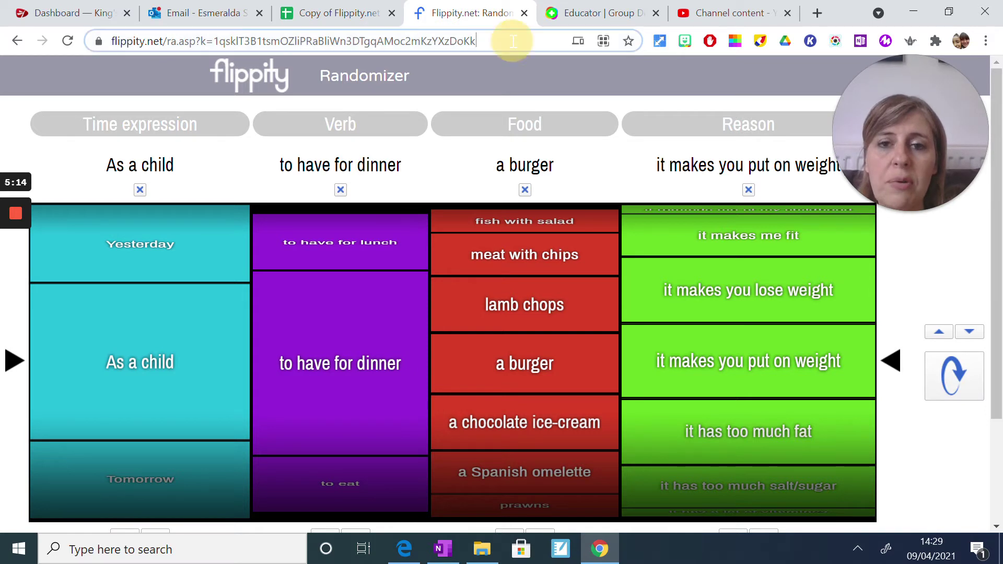
key(ctrl+a)
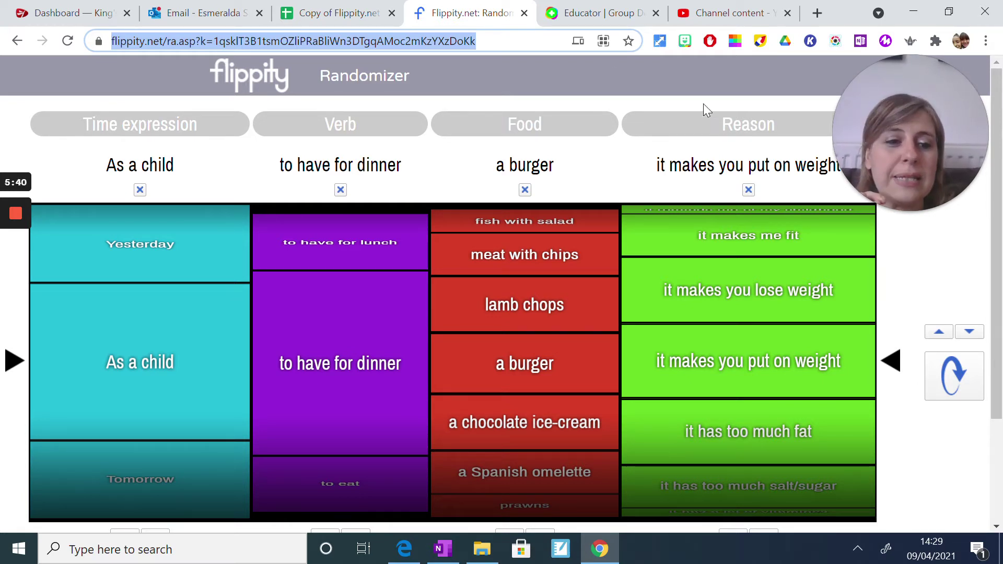
click(948, 386)
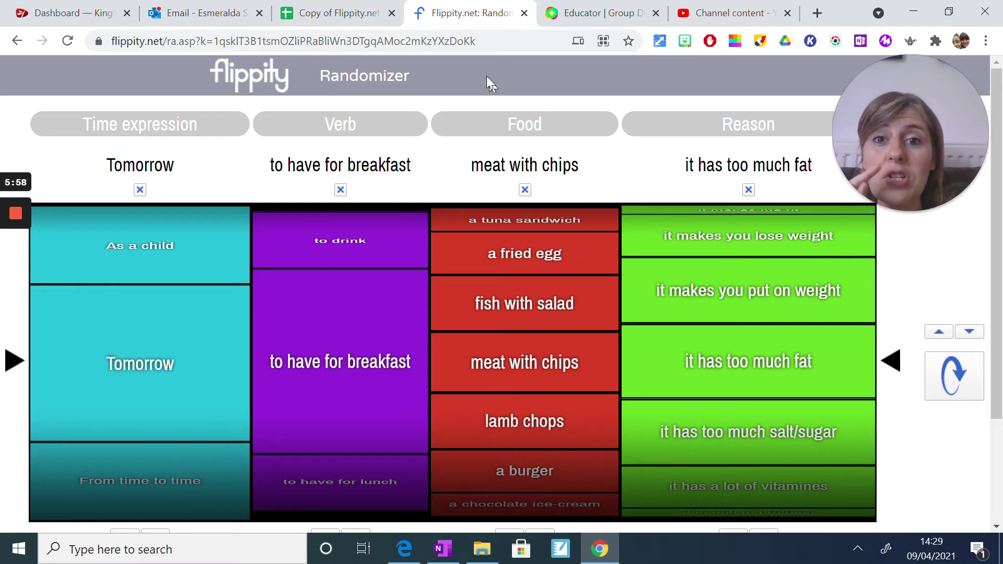
click(490, 40)
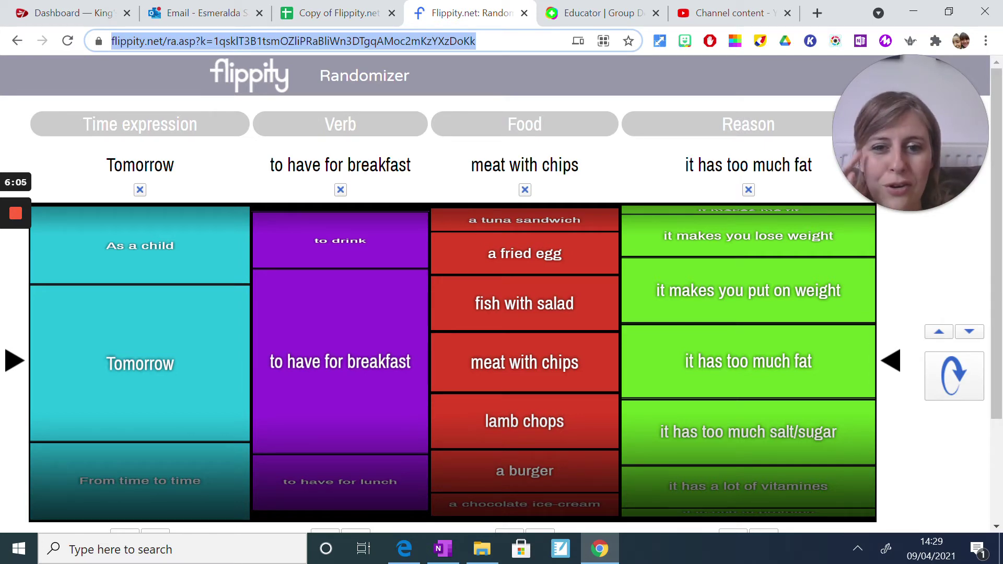
click(952, 387)
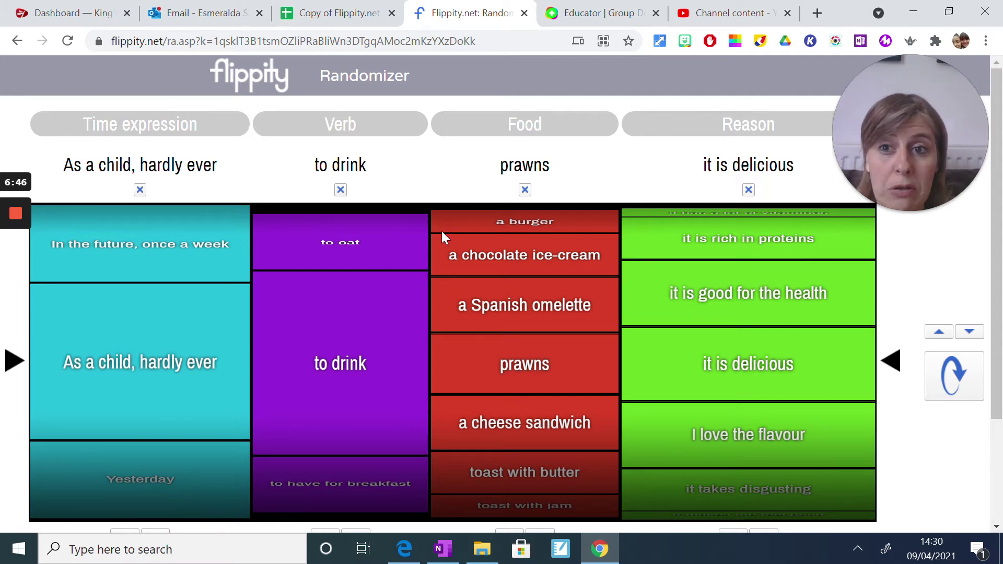
Switch to Flipgrid and examine the Y9 Spanish group's overview and its list of topics.
click(578, 23)
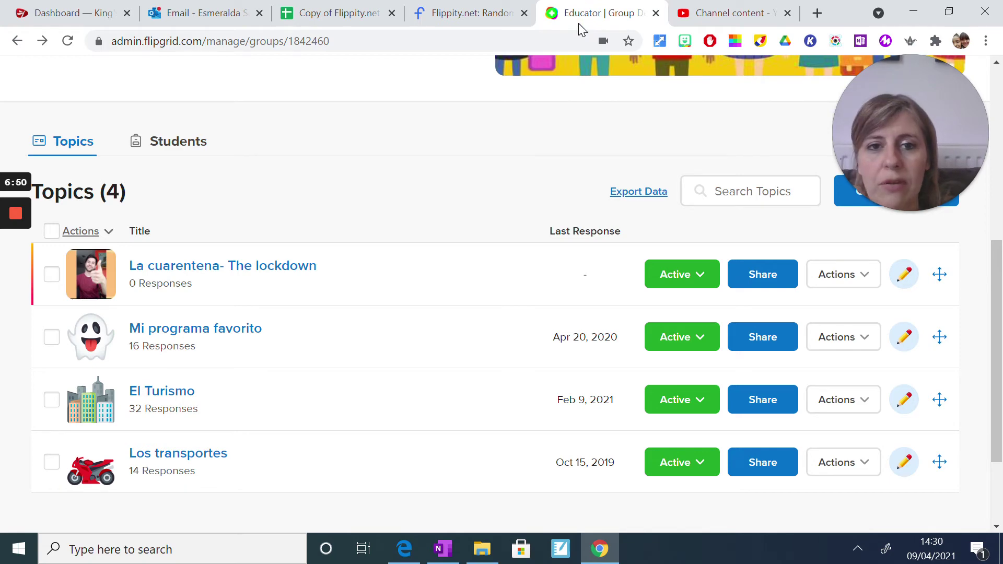
scroll(501, 277, up, 7)
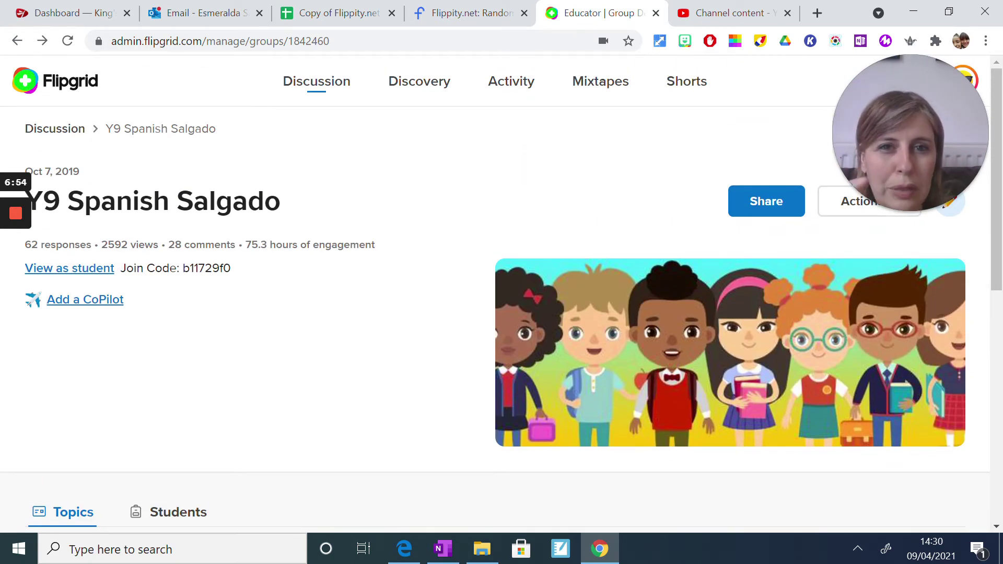
scroll(501, 282, down, 7)
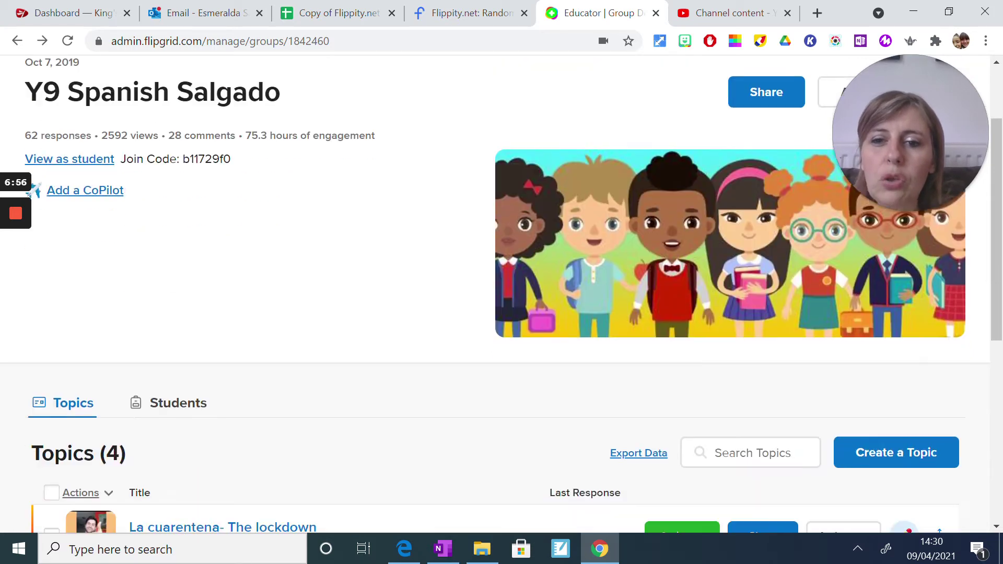
scroll(501, 283, up, 2)
scroll(522, 62, up, 5)
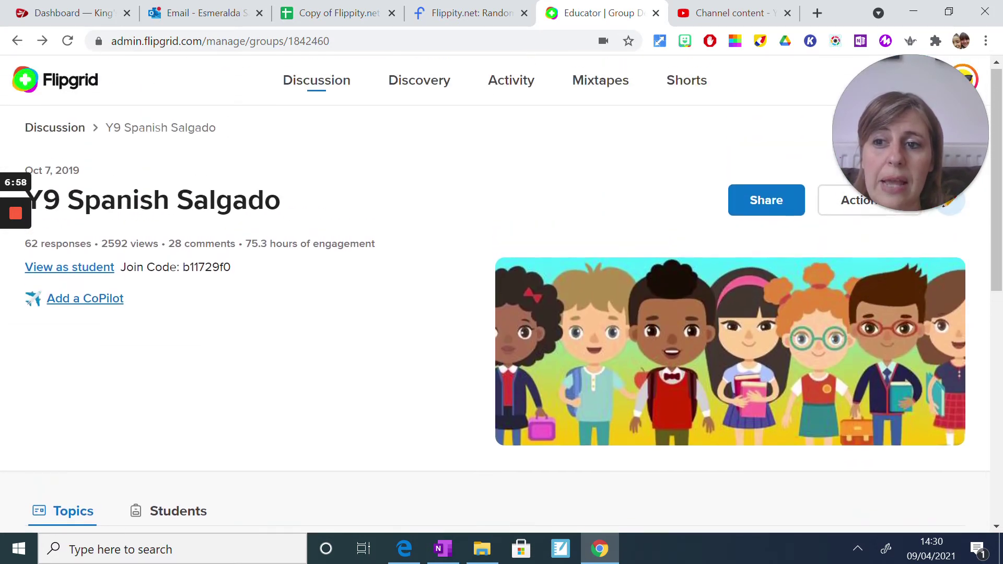
scroll(433, 154, down, 8)
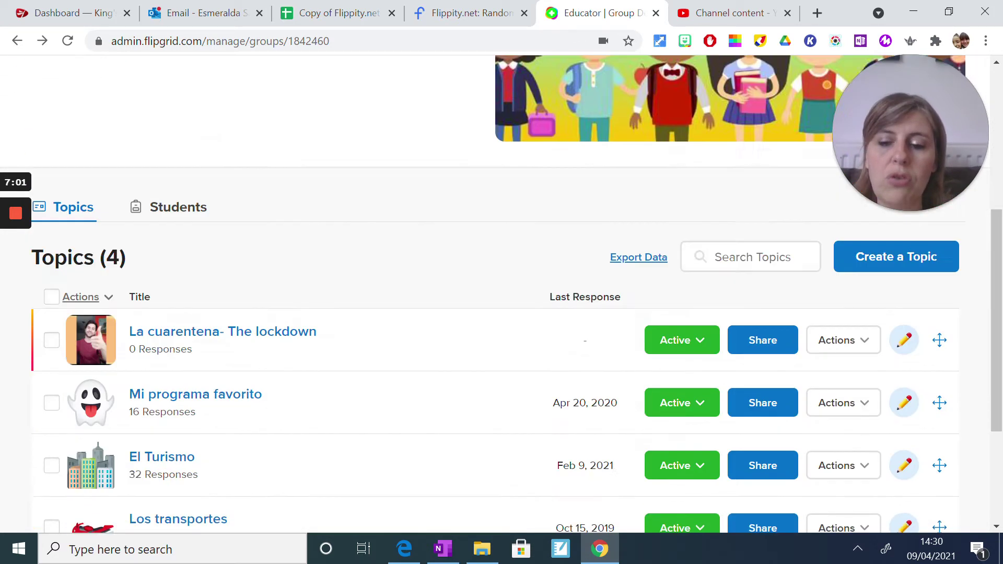
scroll(502, 293, up, 3)
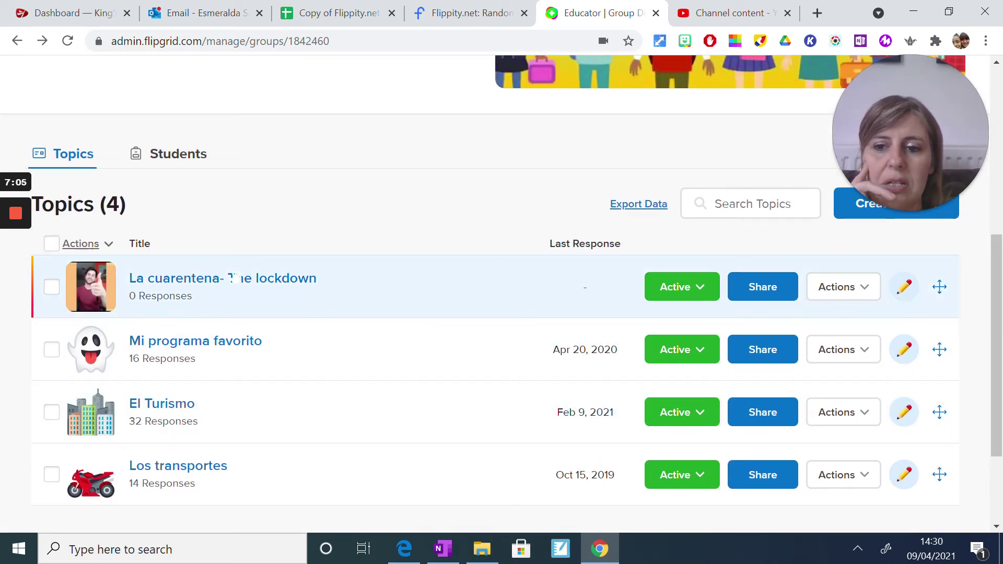
Open the "La cuarentena- The lockdown" topic, start a video response and examine the camera help and video import option.
click(263, 282)
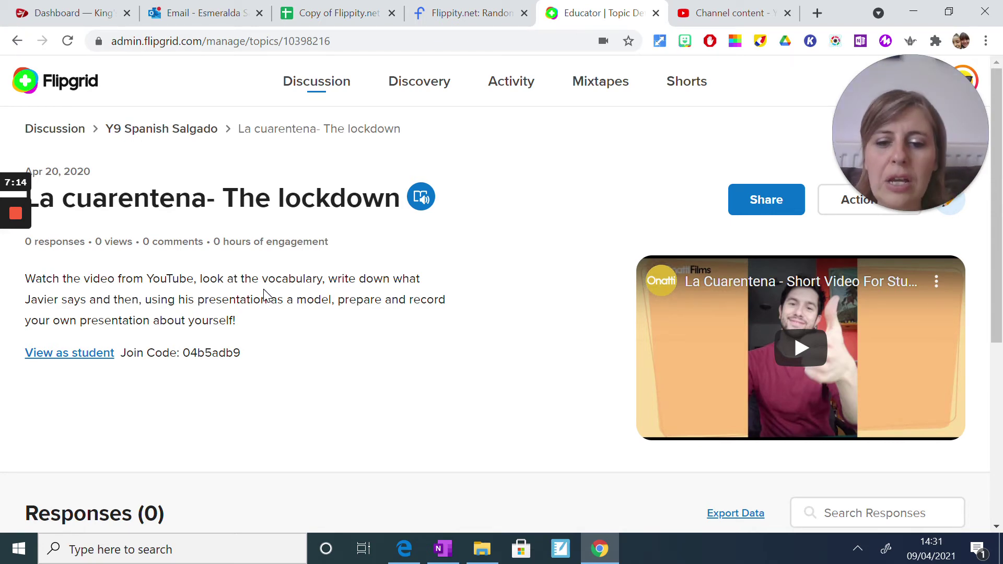
scroll(264, 295, down, 5)
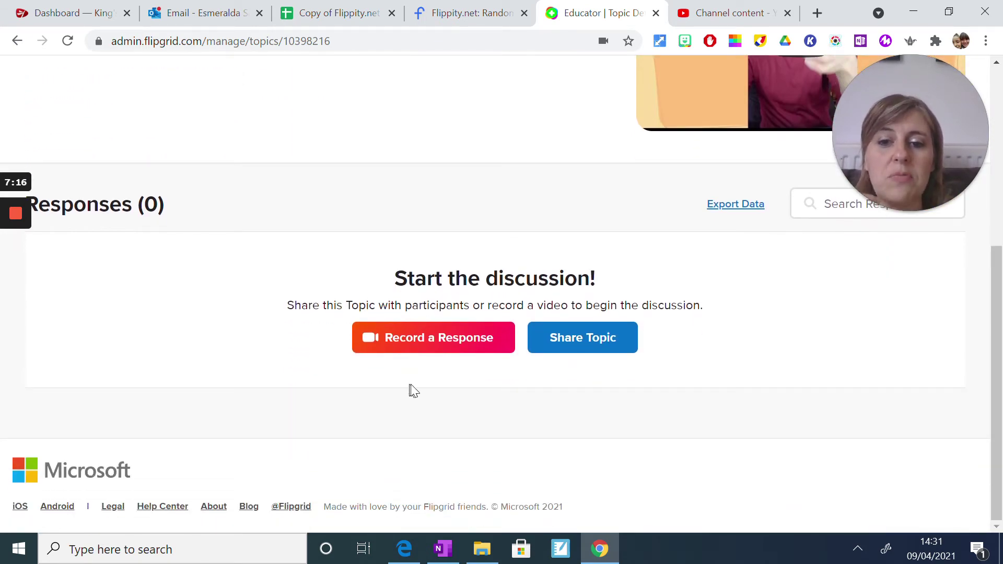
click(409, 351)
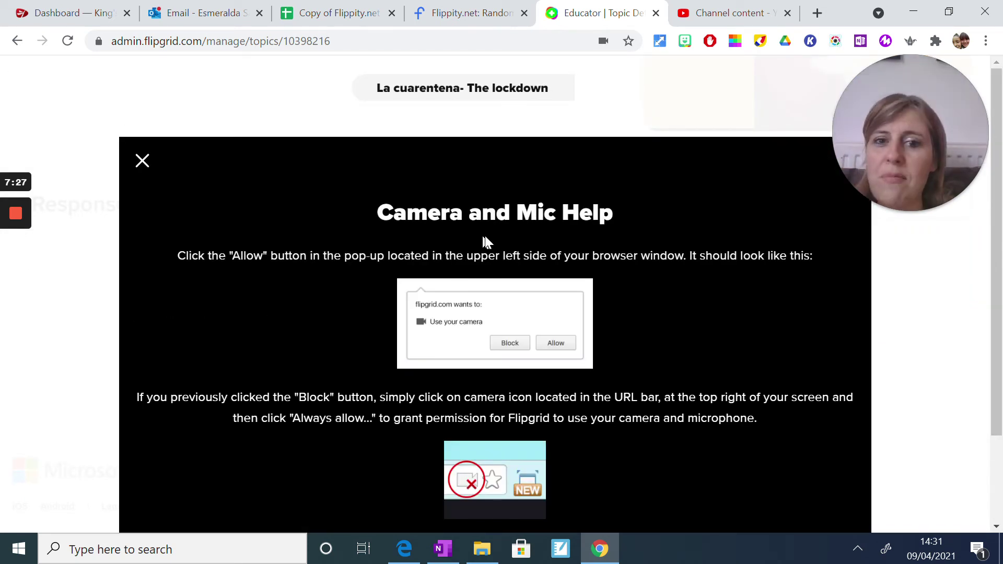
scroll(490, 240, down, 2)
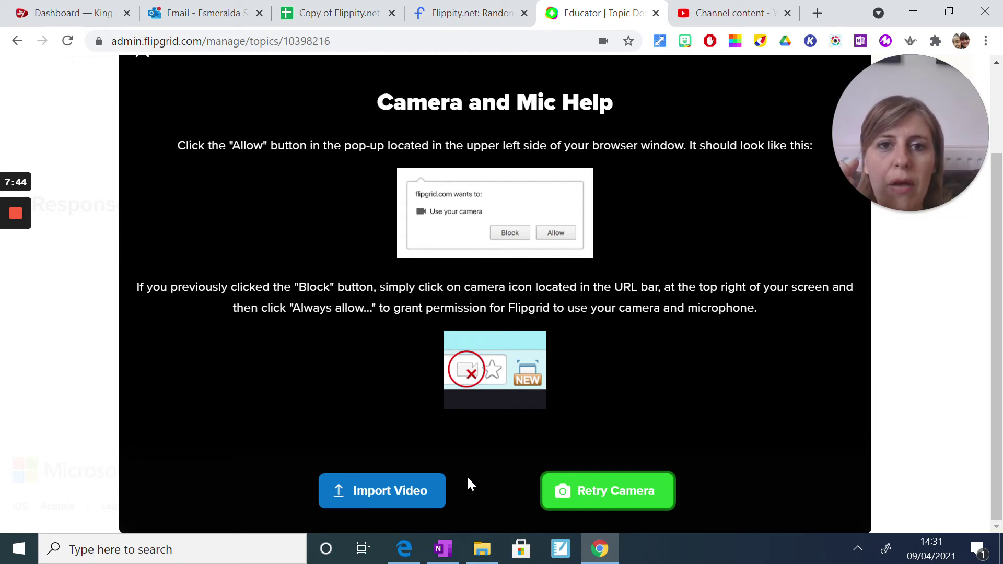
scroll(467, 483, up, 2)
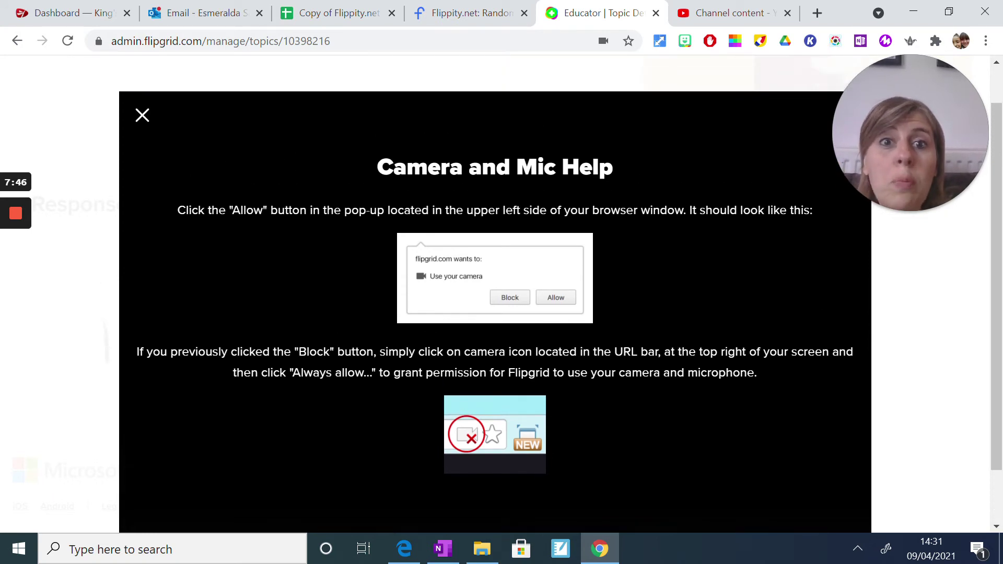
scroll(502, 288, down, 2)
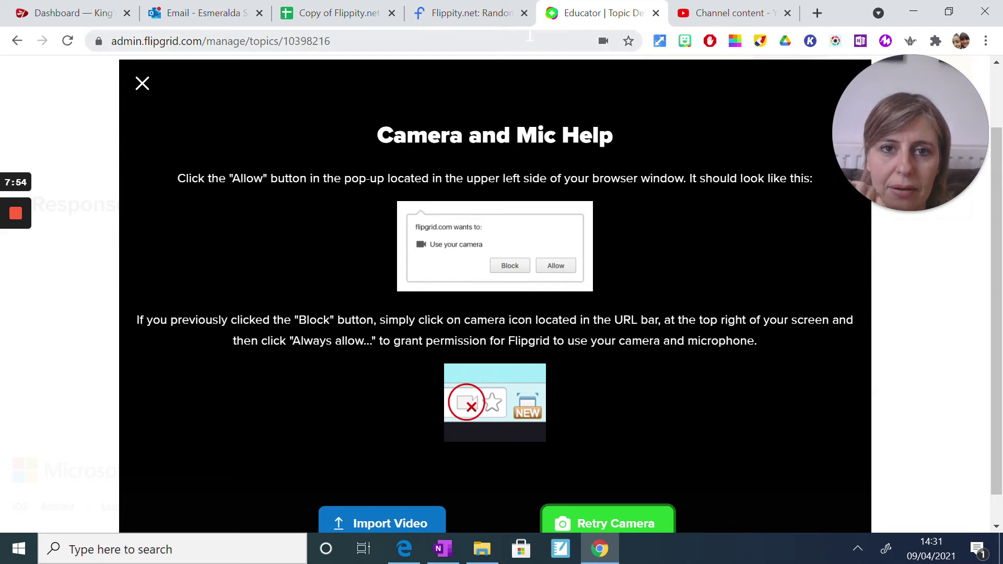
Return to the Flippity Randomizer page and spin all four columns three times.
click(485, 19)
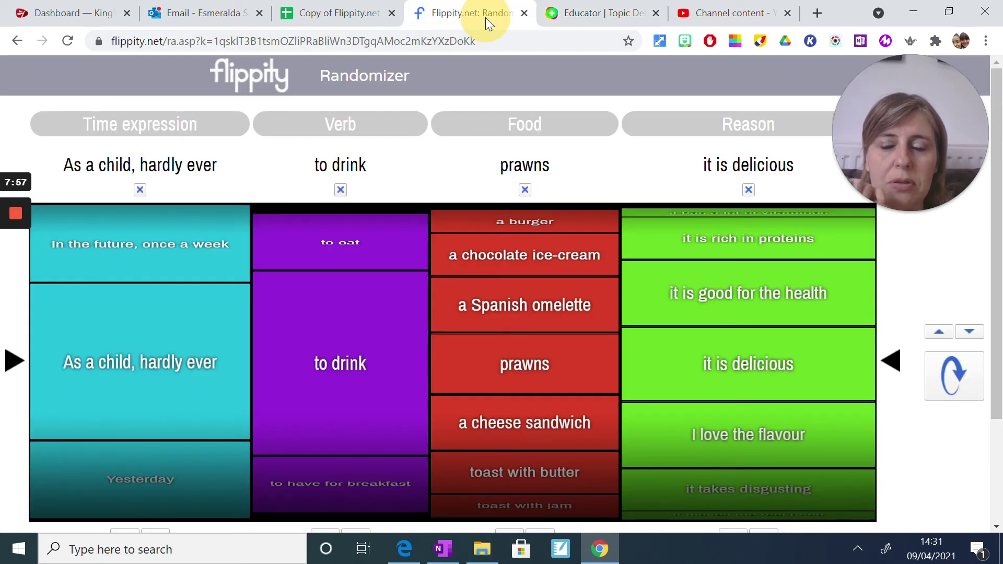
click(955, 400)
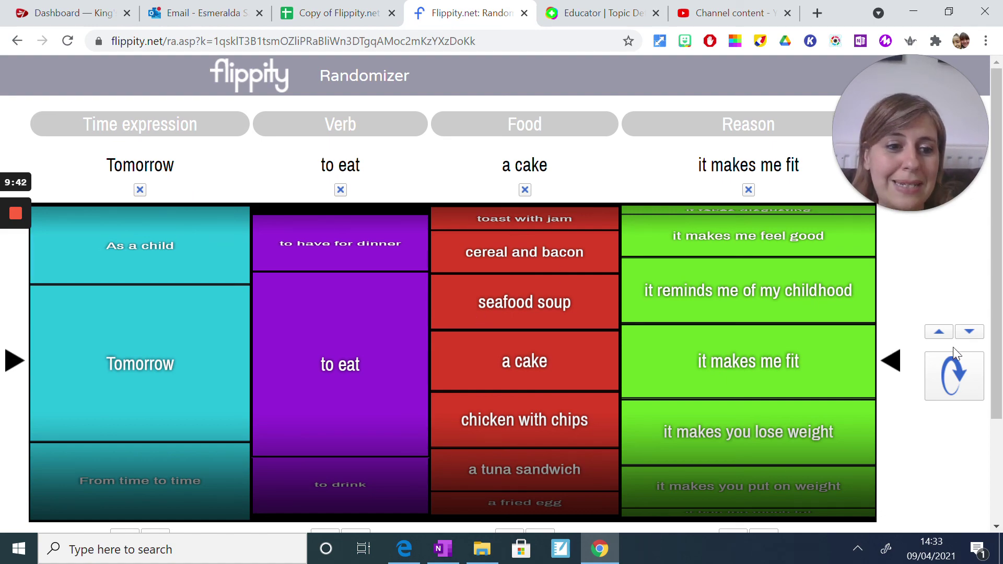
click(968, 393)
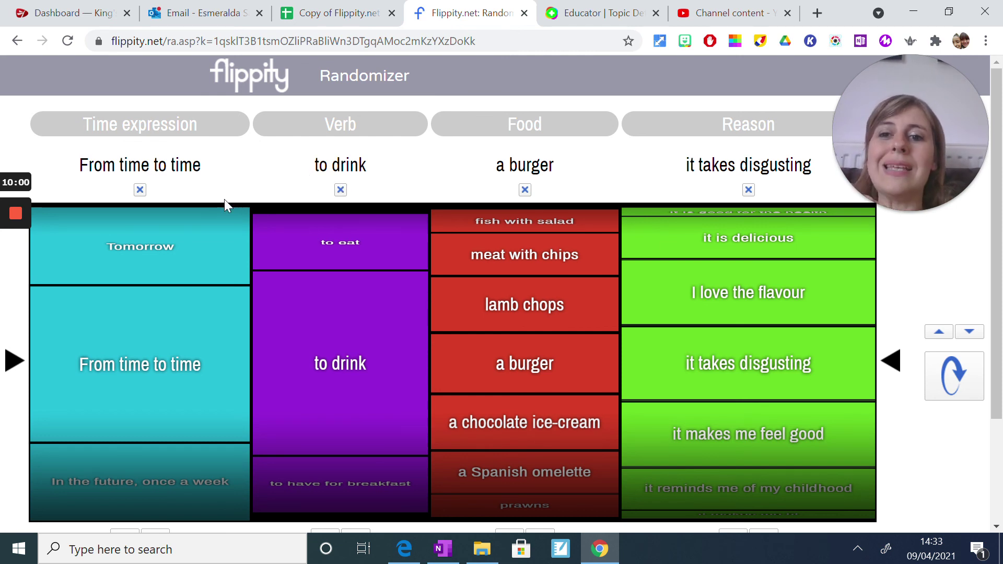
click(971, 396)
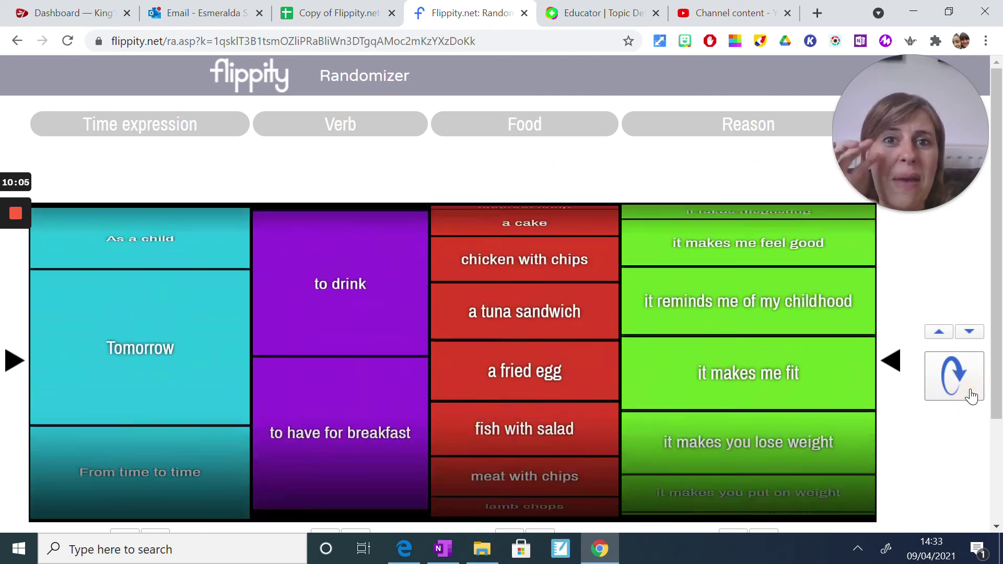